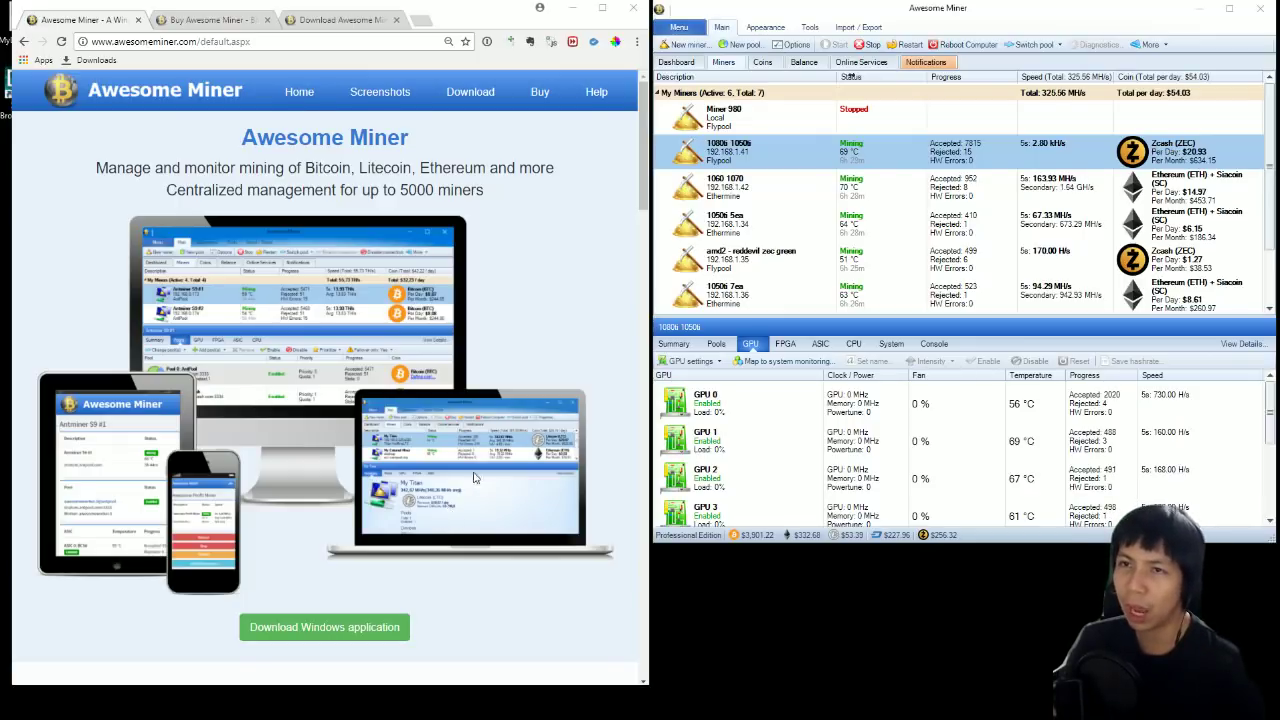
# - Open the Windows application download page on the Awesome Miner website
pyautogui.click(875, 198)
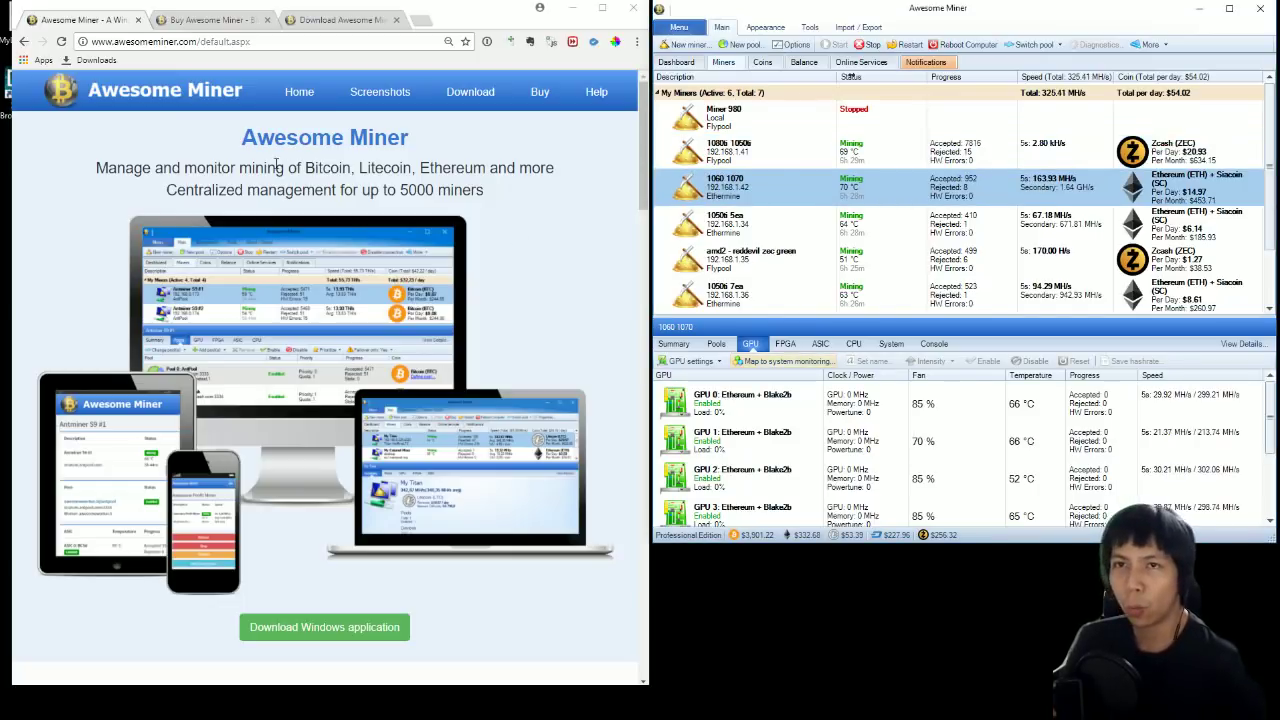
pyautogui.click(404, 233)
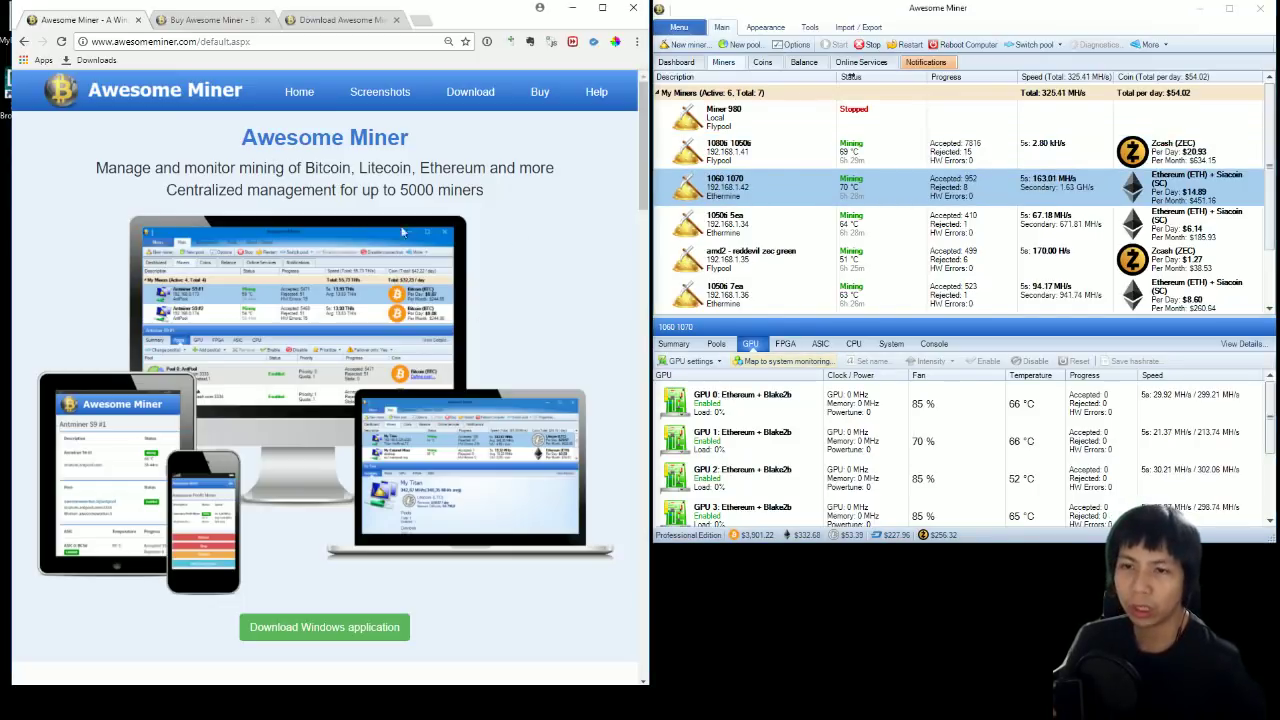
pyautogui.click(308, 629)
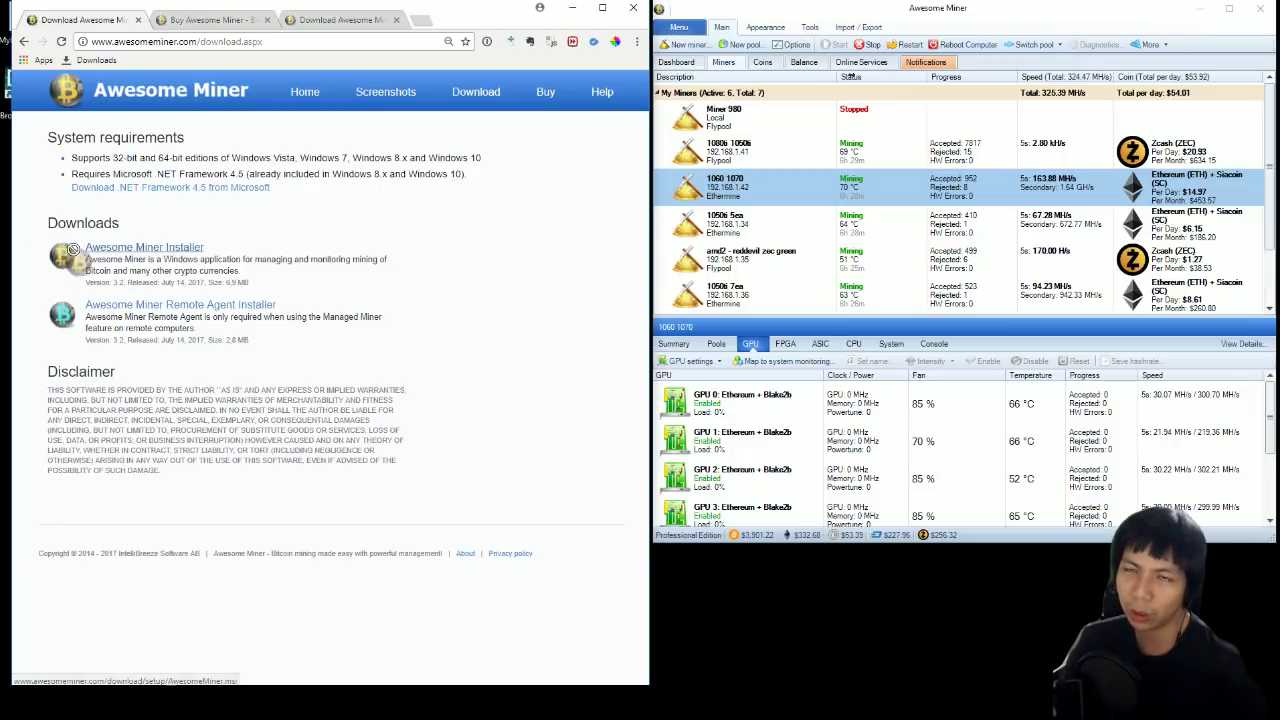
# - Examine the per-GPU temperatures, progress and hash speeds of the 1080s 1050s miner
pyautogui.click(924, 139)
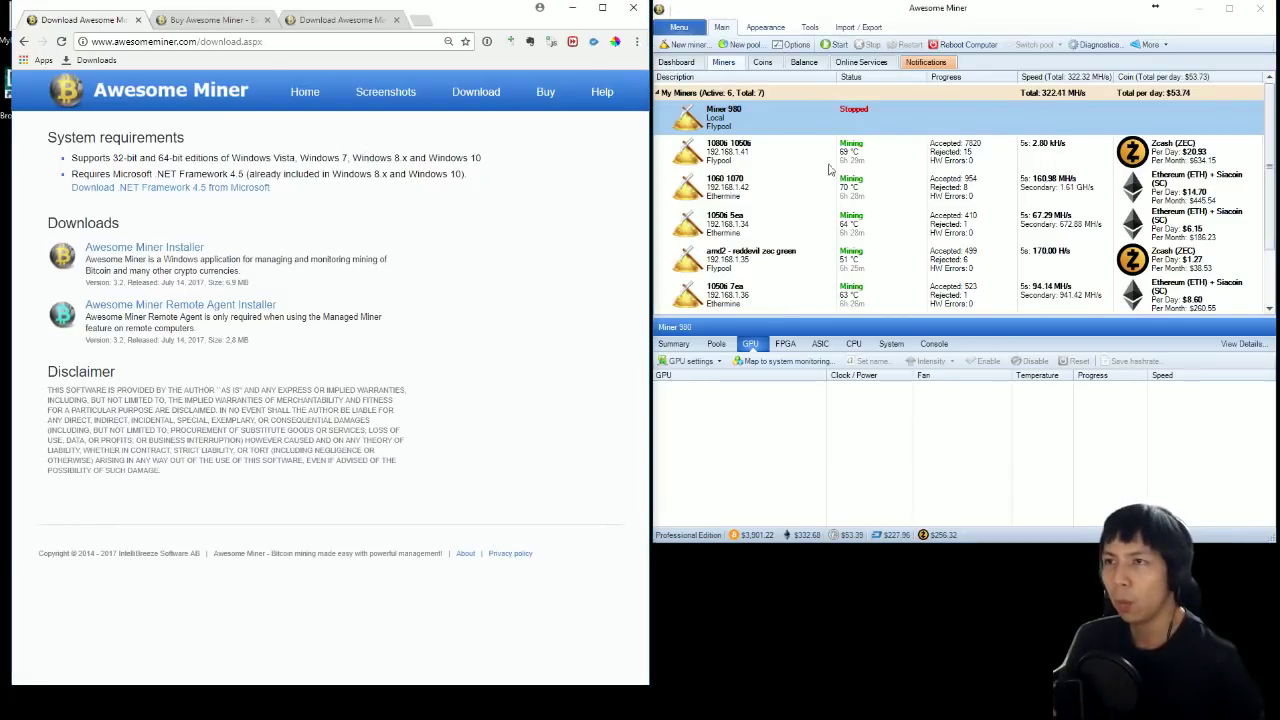
pyautogui.click(877, 157)
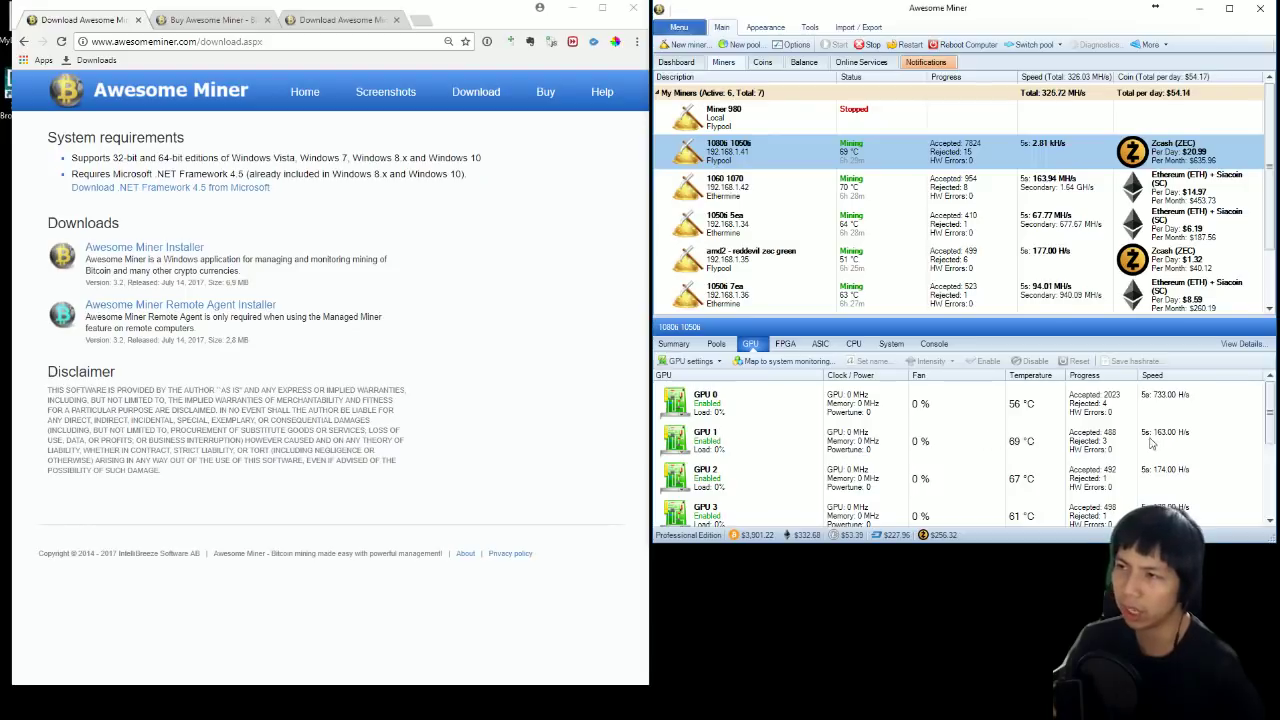
pyautogui.click(1185, 418)
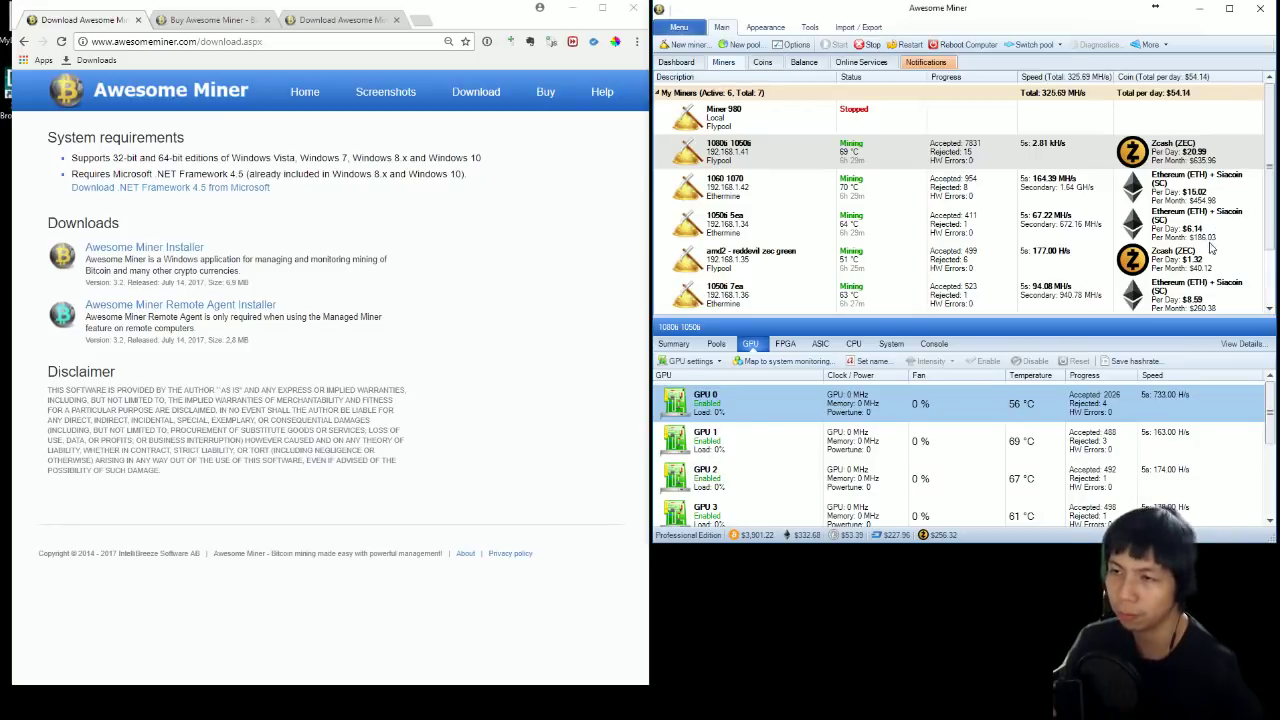
pyautogui.click(1205, 435)
pyautogui.scroll(-2, 1205, 435)
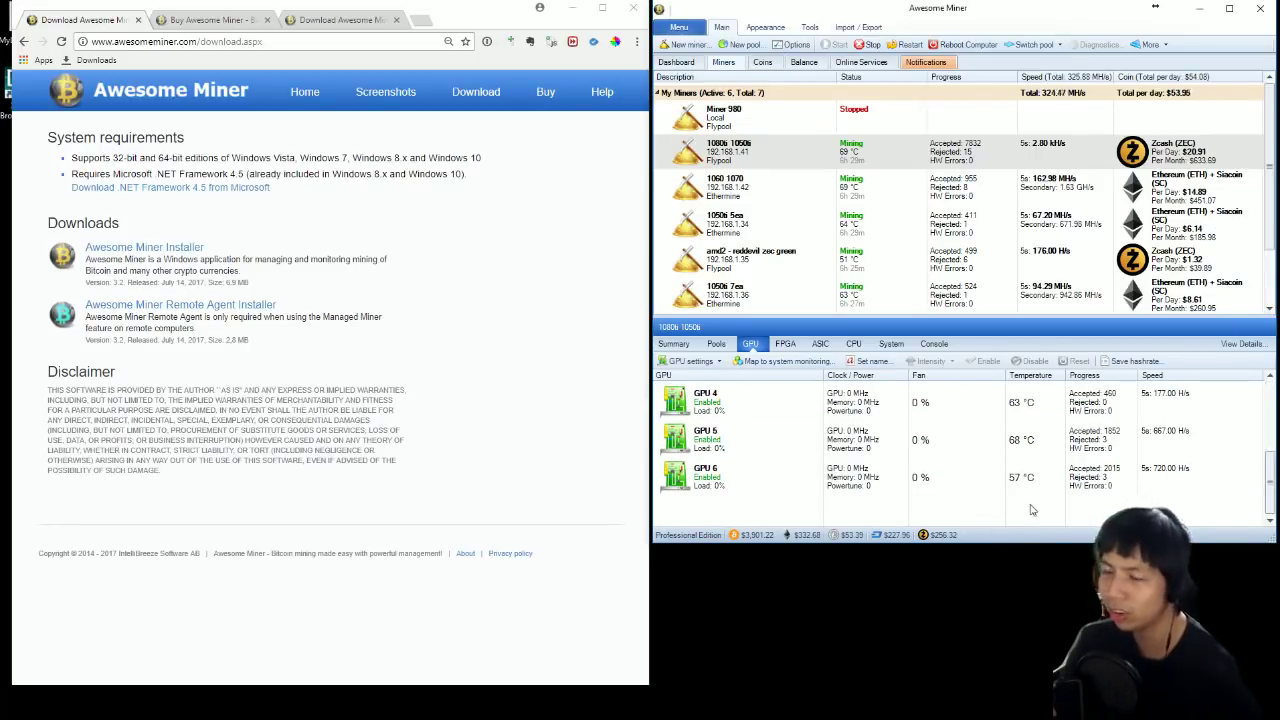
pyautogui.scroll(2, 1050, 503)
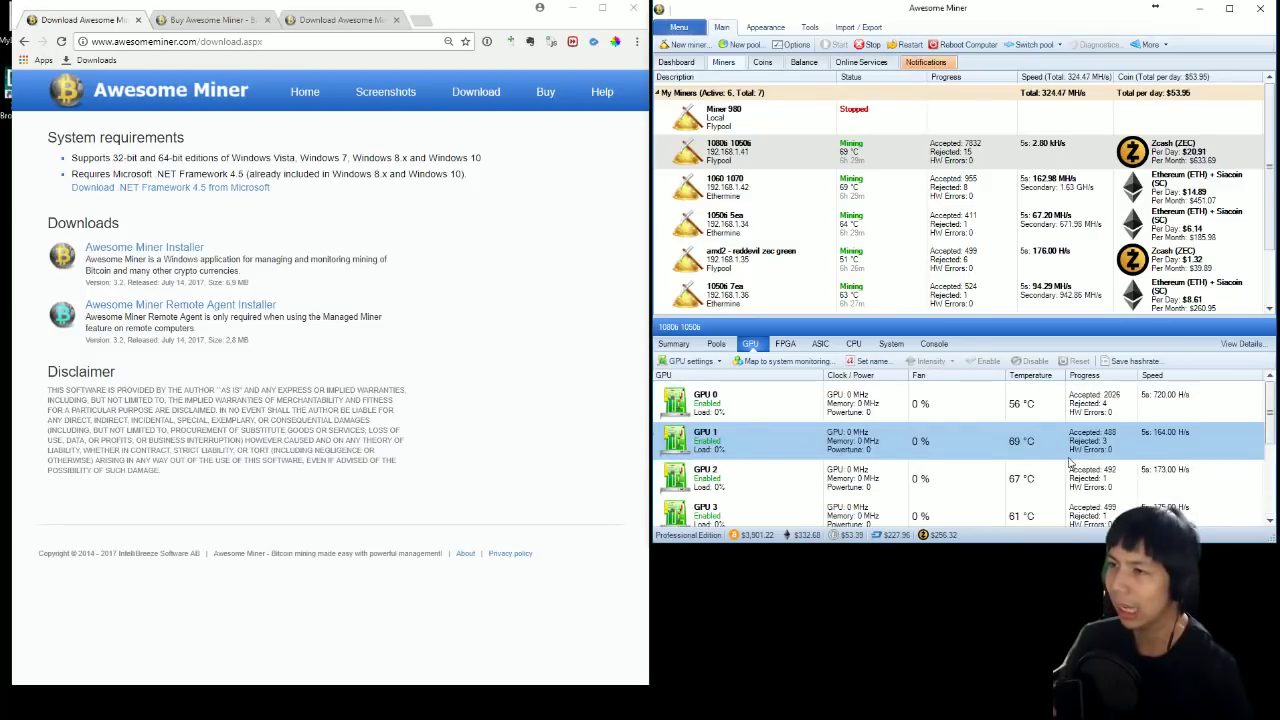
pyautogui.click(1017, 419)
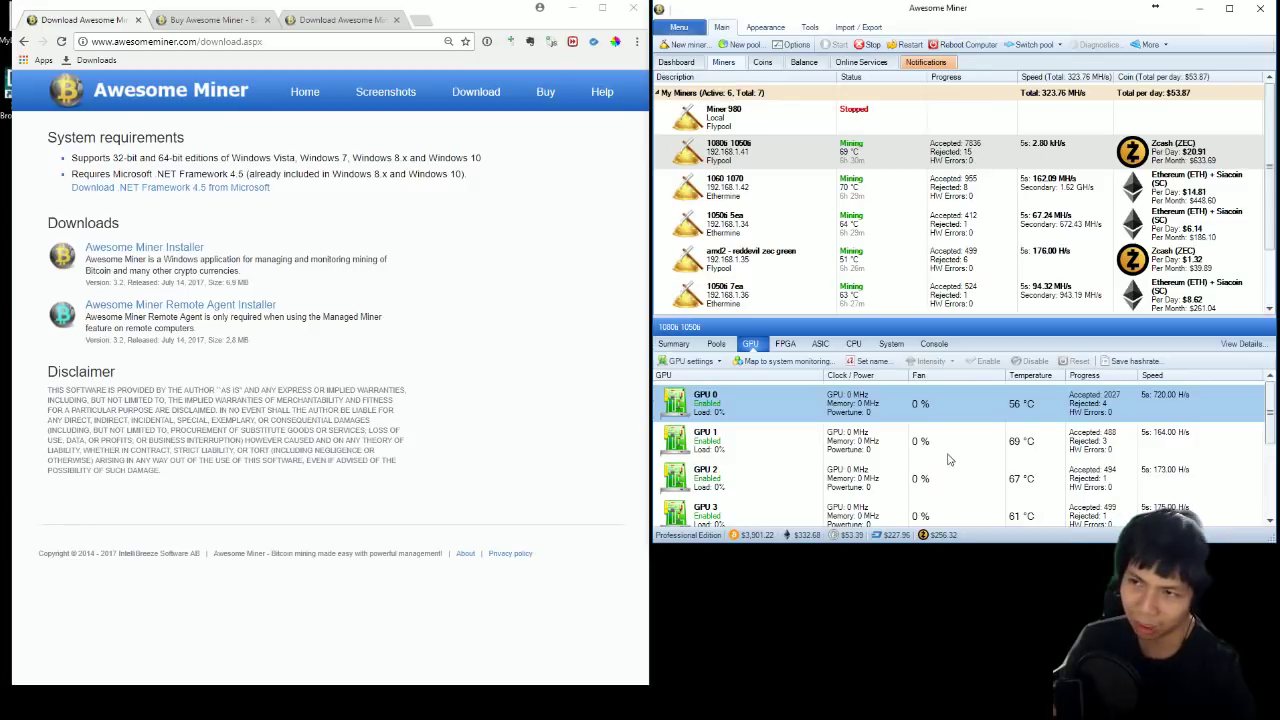
# - Open Miner 980's properties and pick its mining algorithm by coin, choosing Musicoin (MUSIC)
pyautogui.click(843, 130)
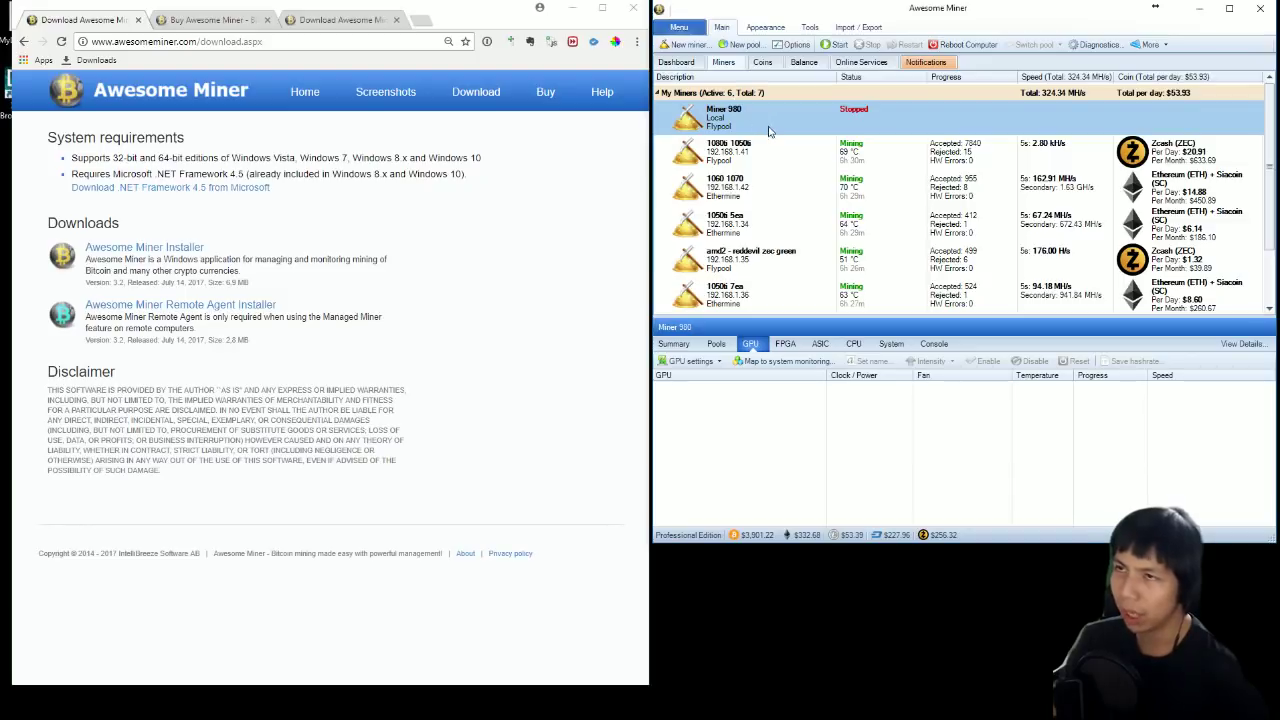
pyautogui.rightClick(755, 127)
pyautogui.click(790, 300)
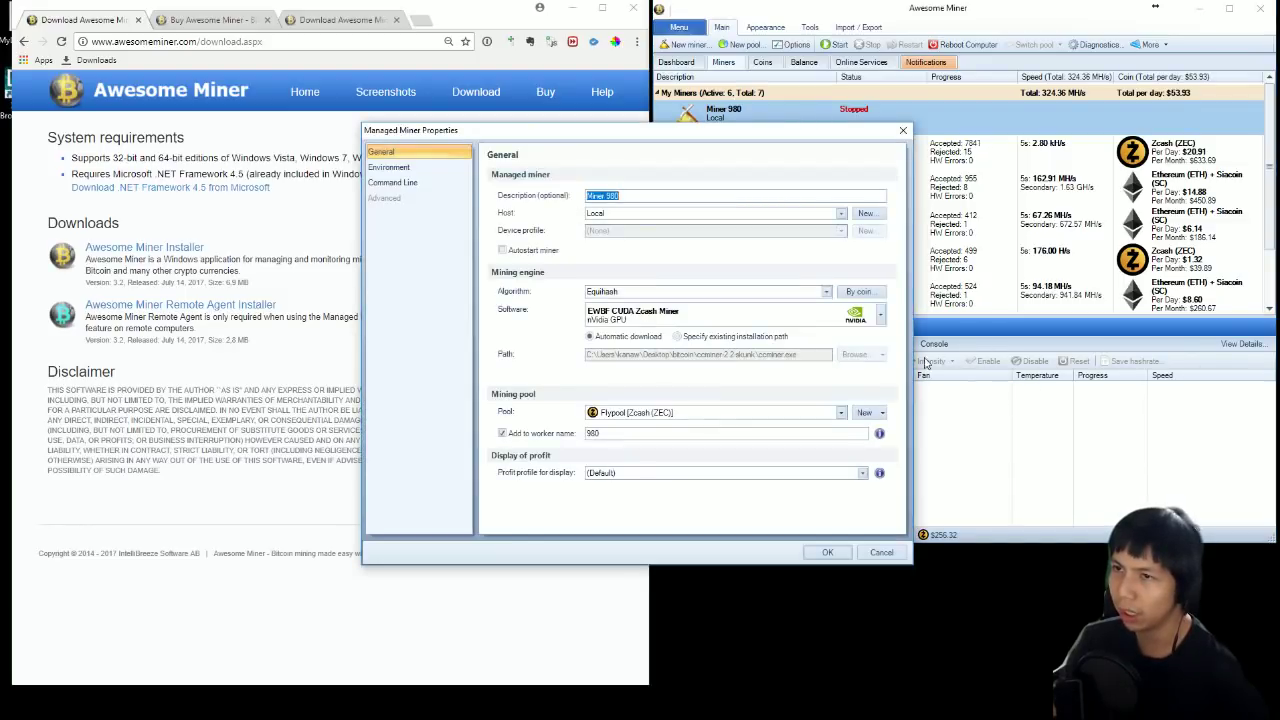
pyautogui.click(855, 292)
pyautogui.click(759, 340)
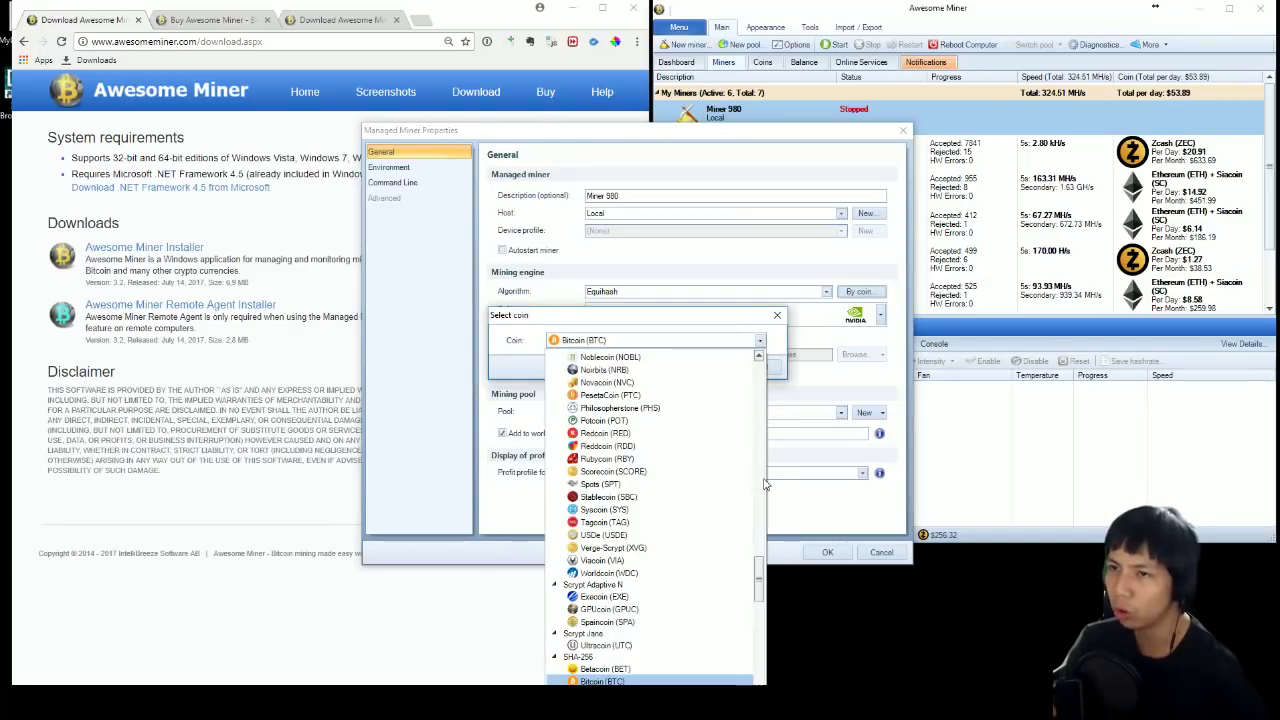
pyautogui.moveTo(760, 575); pyautogui.dragTo(761, 436)
pyautogui.click(633, 549)
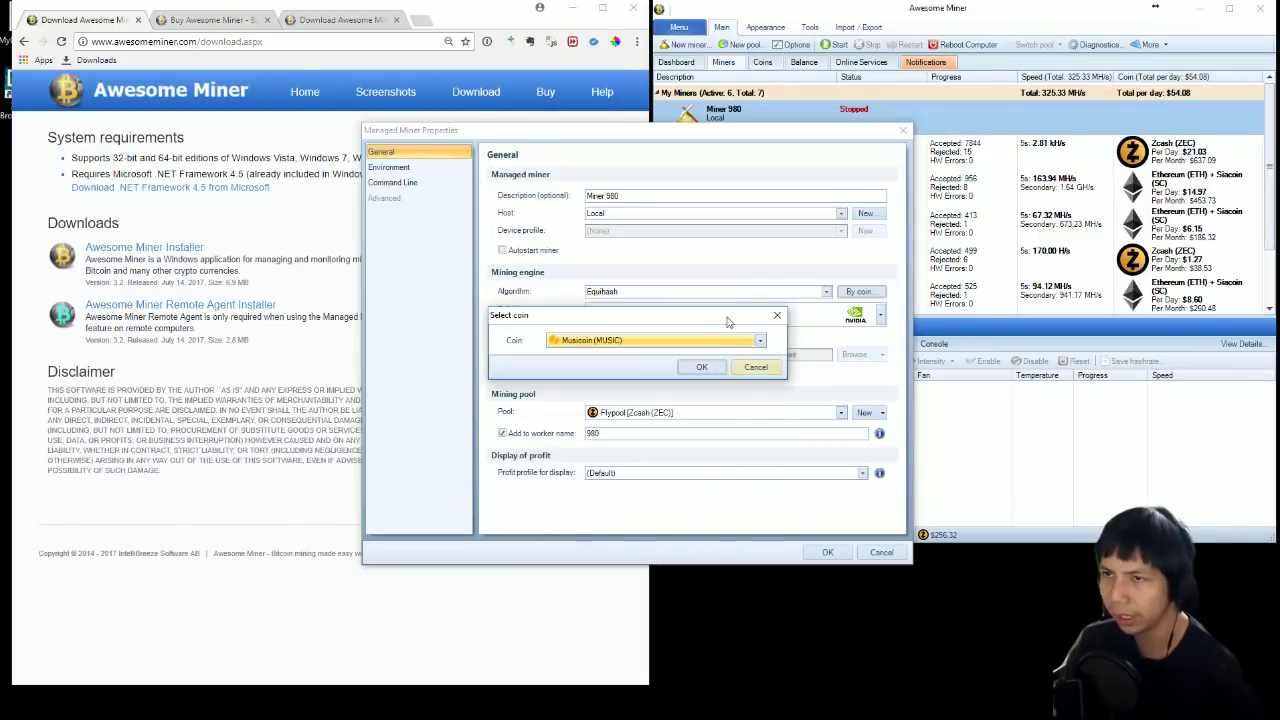
pyautogui.click(701, 368)
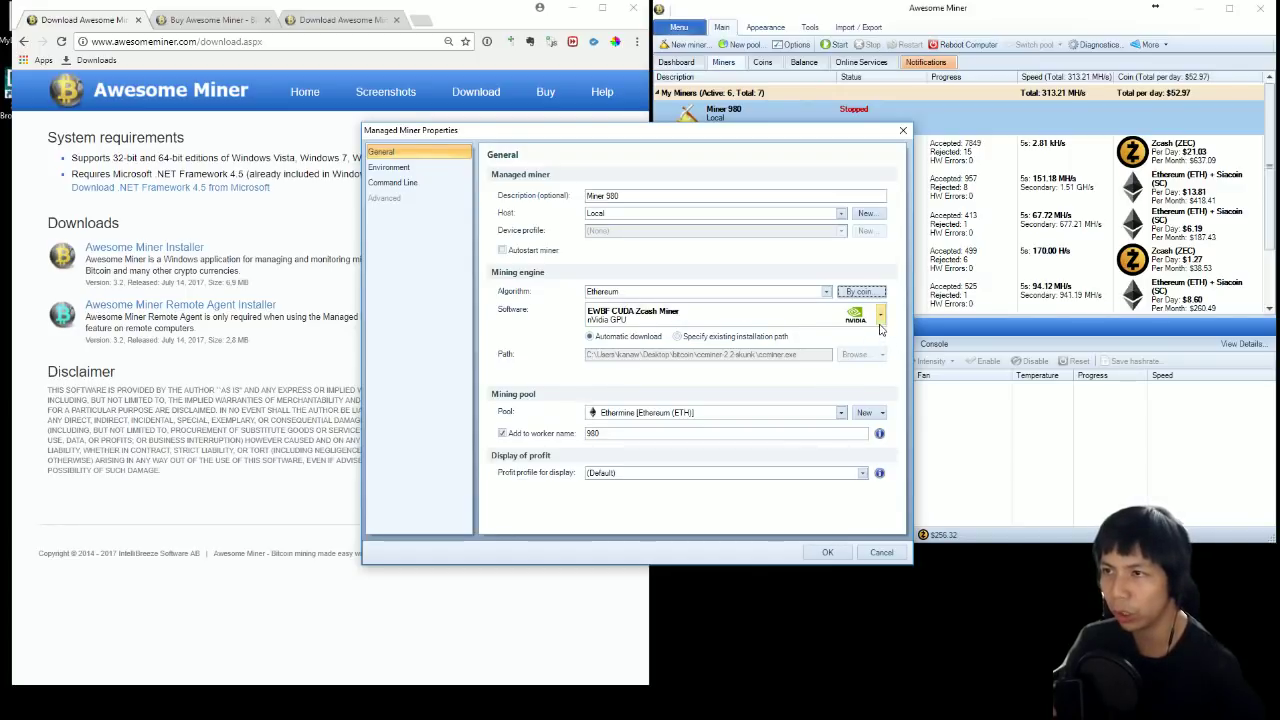
# - Set the mining software to Claymore's Dual Ethereum Miner and review the dual mode options, leaving it Disabled
pyautogui.click(880, 317)
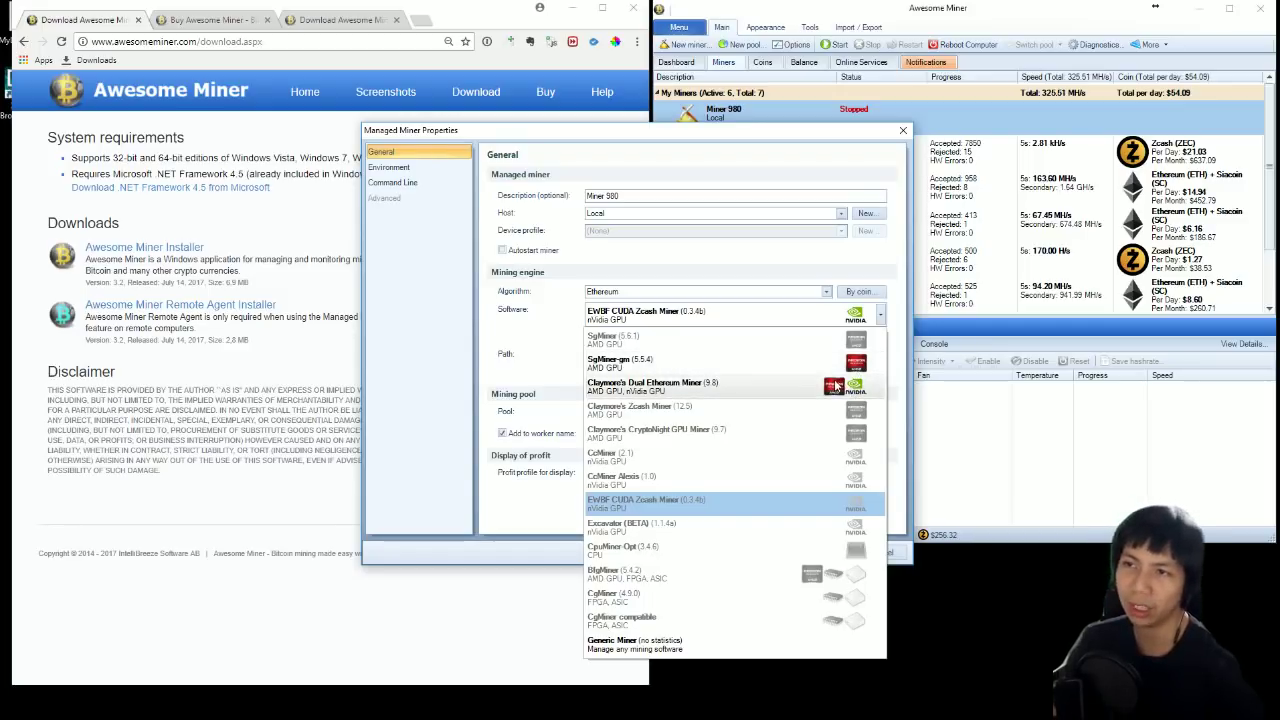
pyautogui.click(722, 390)
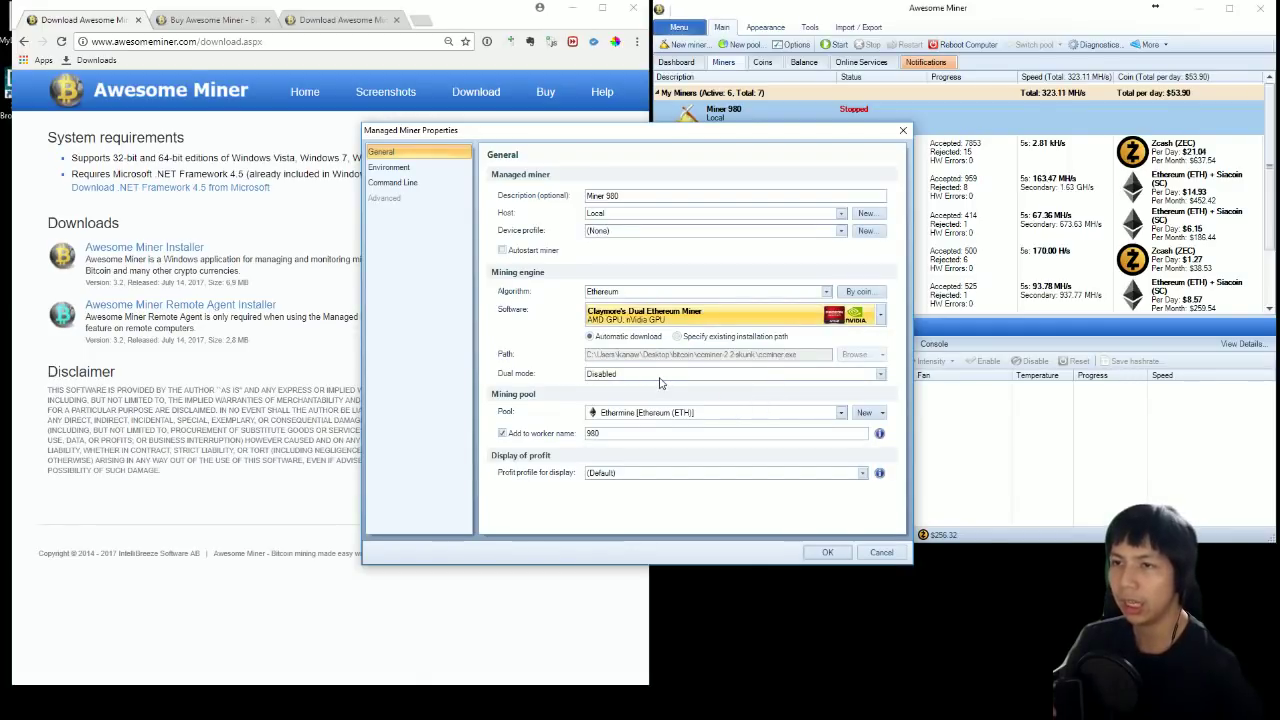
pyautogui.click(656, 378)
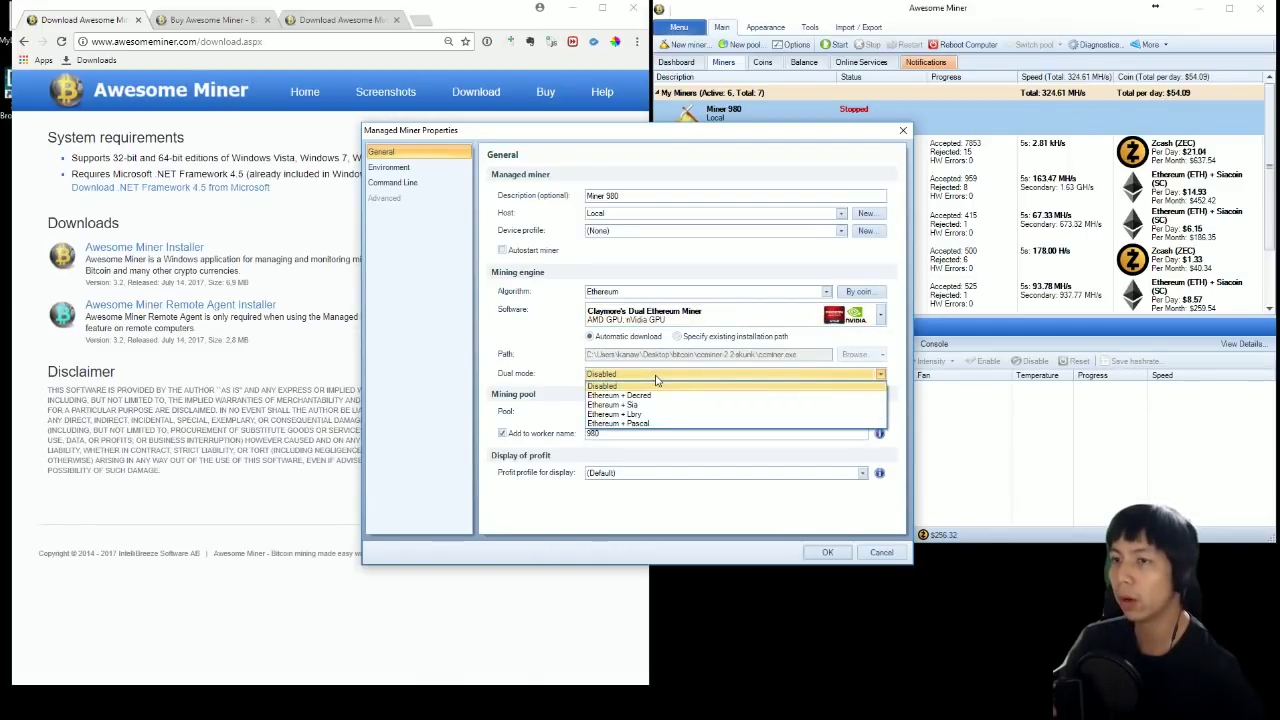
pyautogui.click(655, 374)
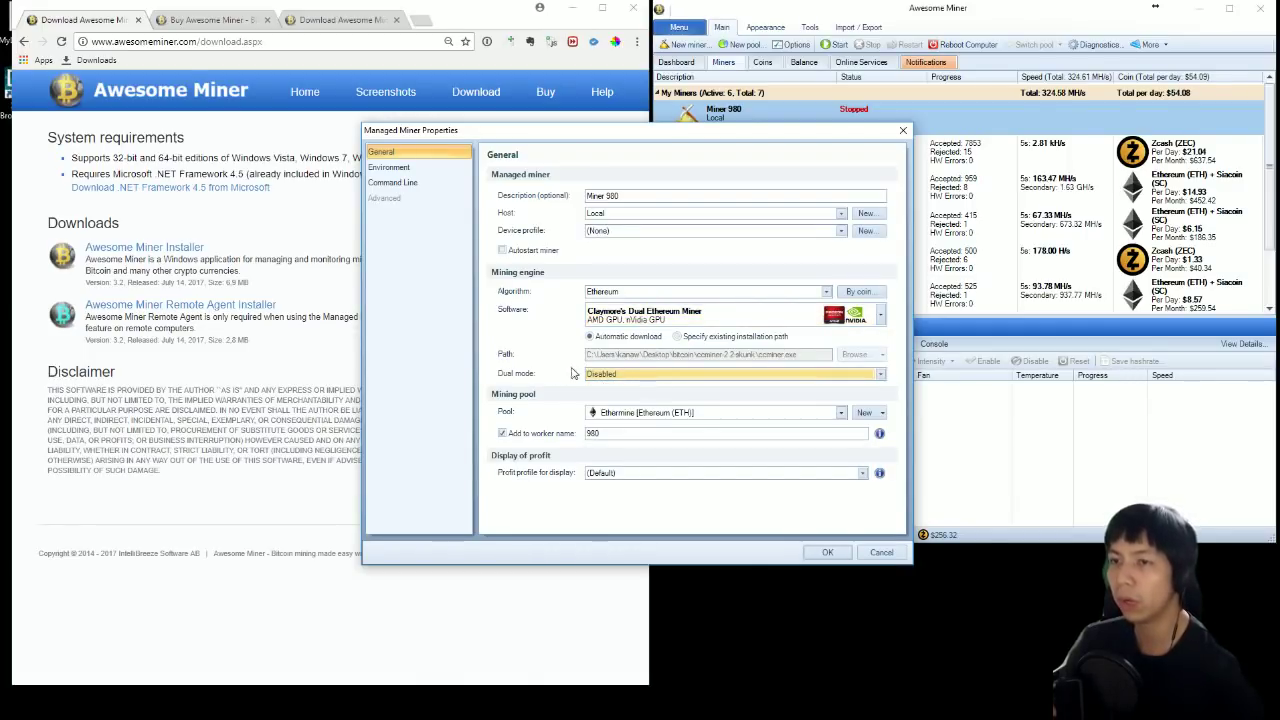
# - Review the pool selection and the blank new pool form, and discard the changes to Miner 980's properties
pyautogui.click(734, 413)
pyautogui.click(655, 437)
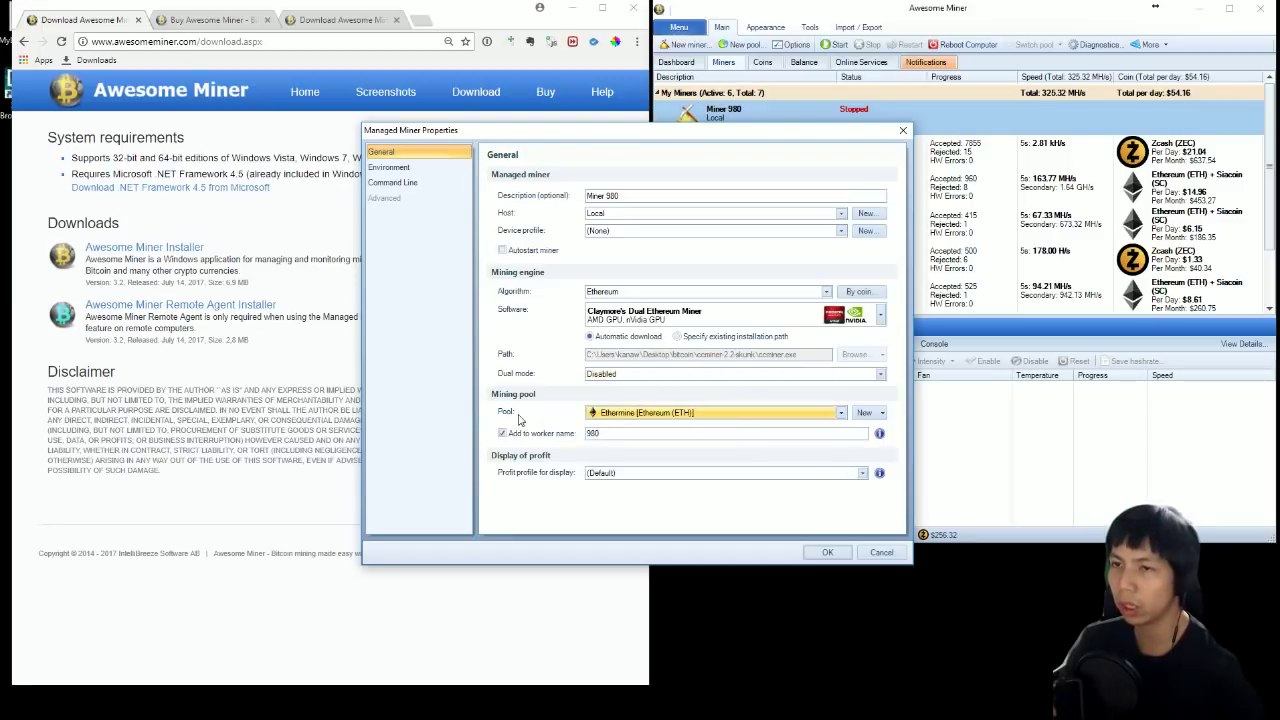
pyautogui.click(869, 415)
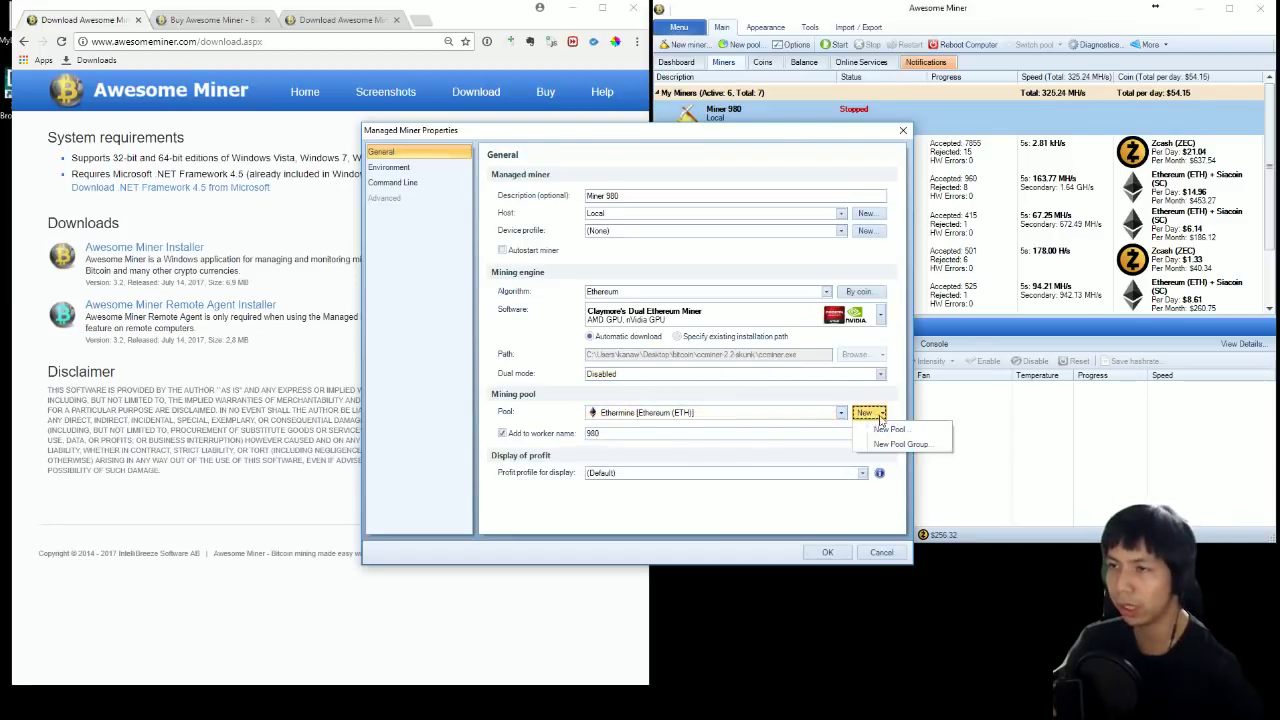
pyautogui.click(886, 429)
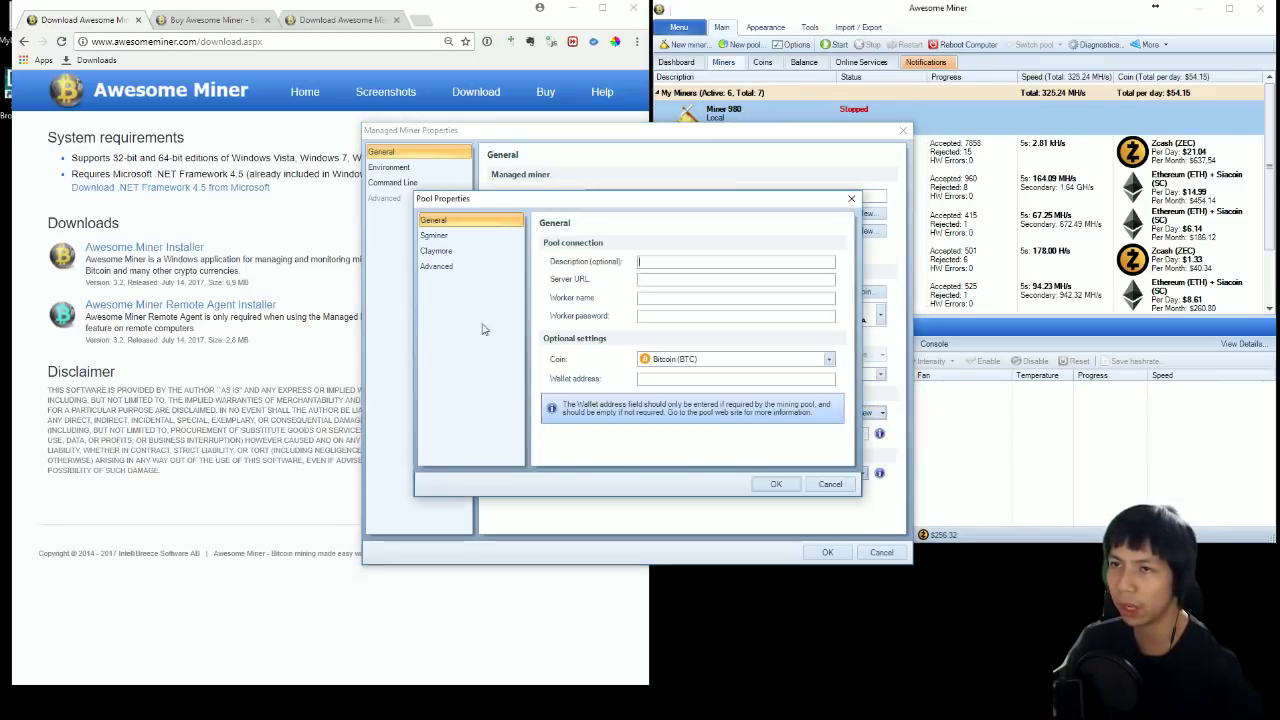
pyautogui.click(851, 199)
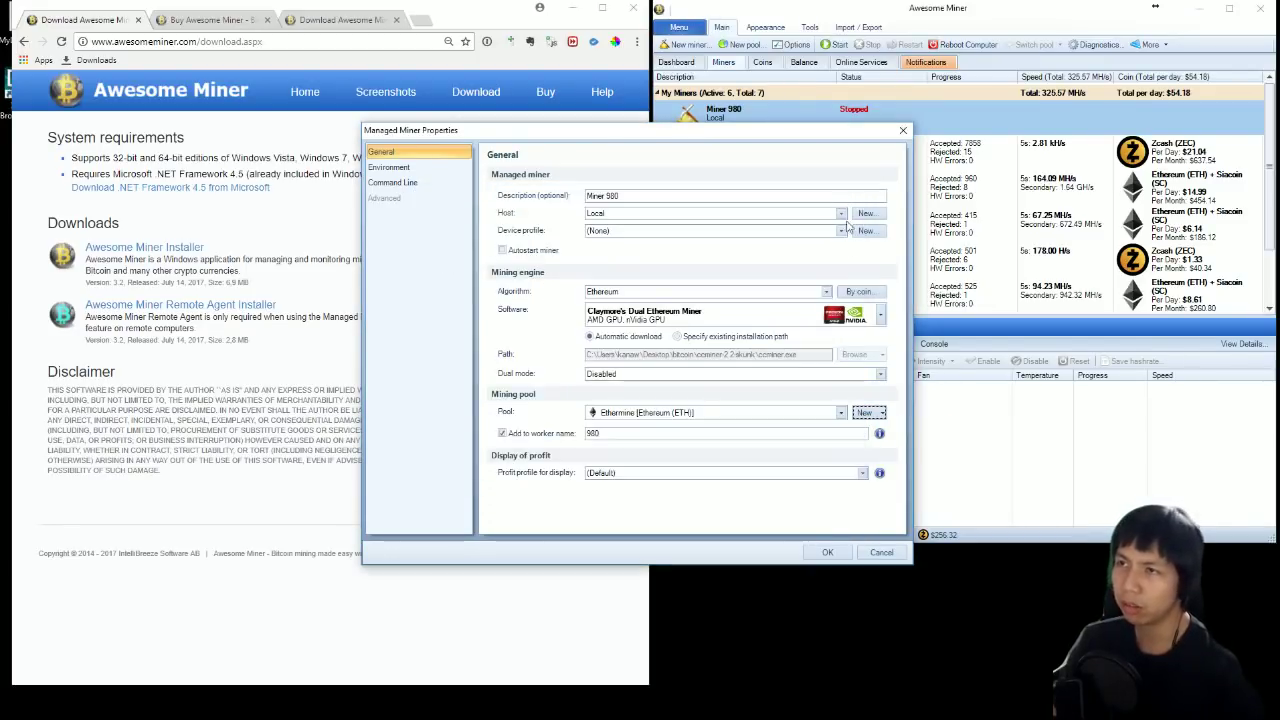
pyautogui.click(882, 553)
# - Review the predefined and user defined rules in the program options, including the Offline detection rule's triggers and actions
pyautogui.click(834, 155)
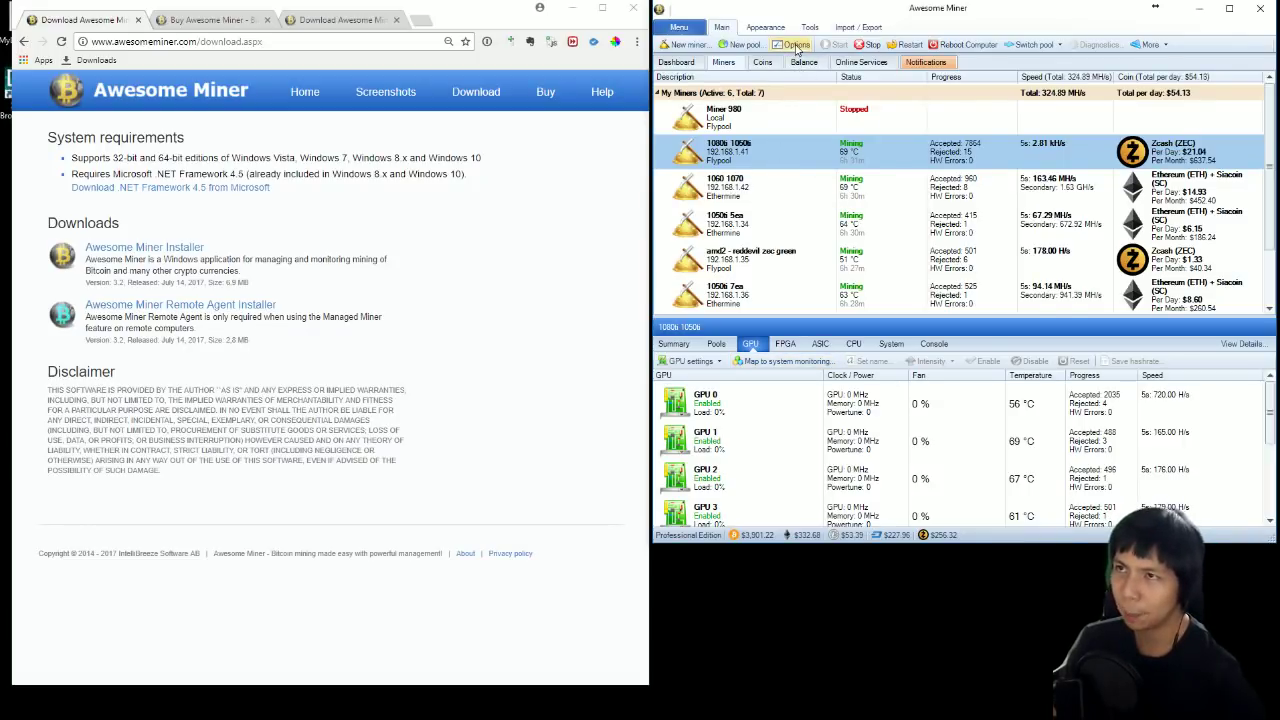
pyautogui.click(797, 46)
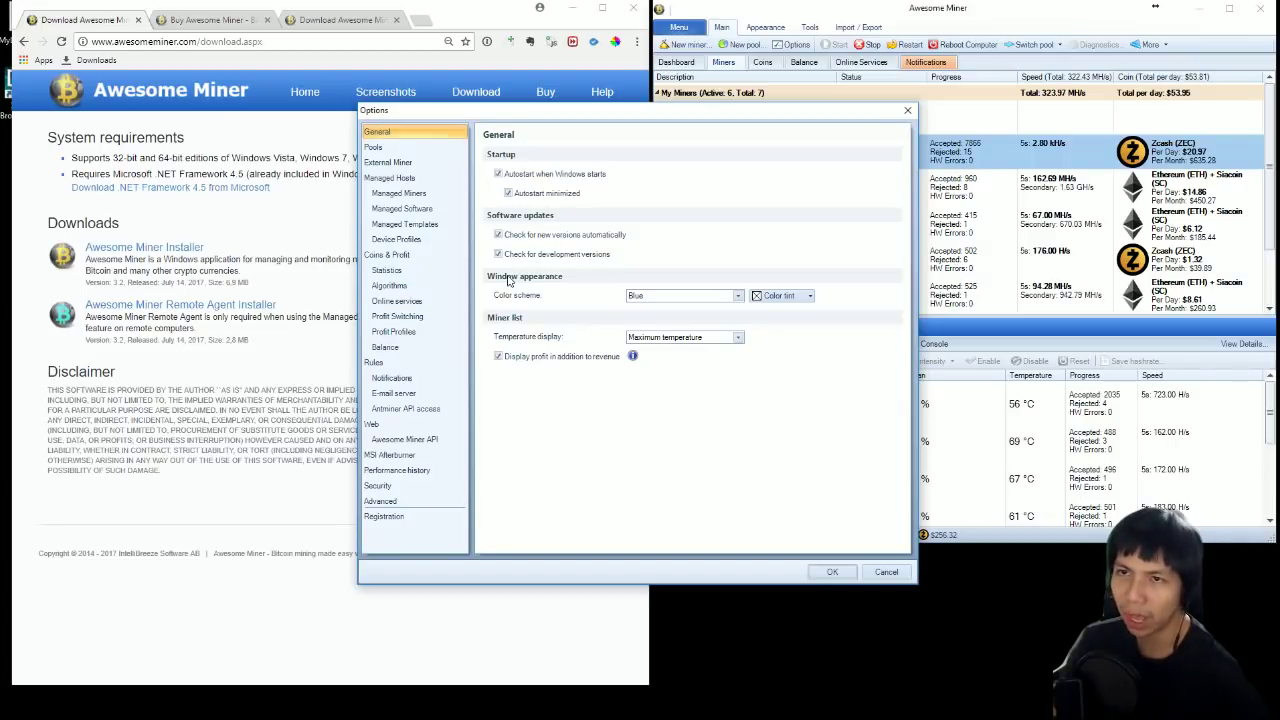
pyautogui.click(393, 366)
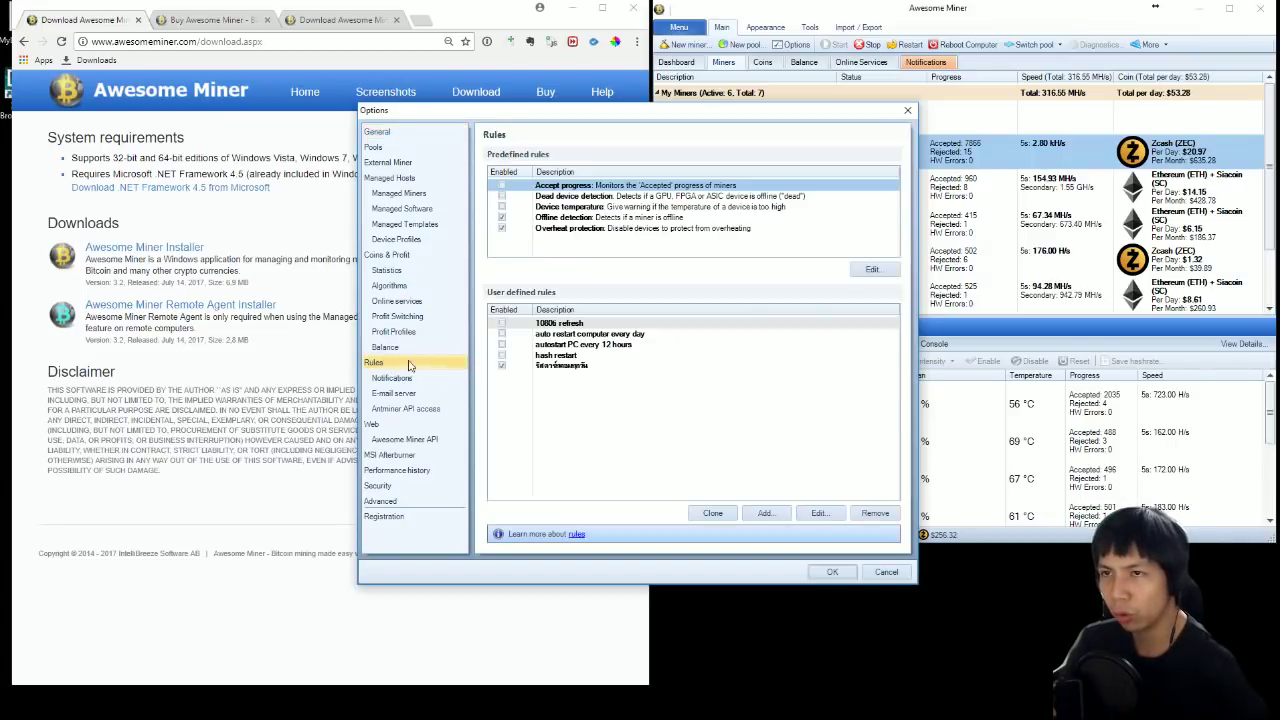
pyautogui.click(583, 220)
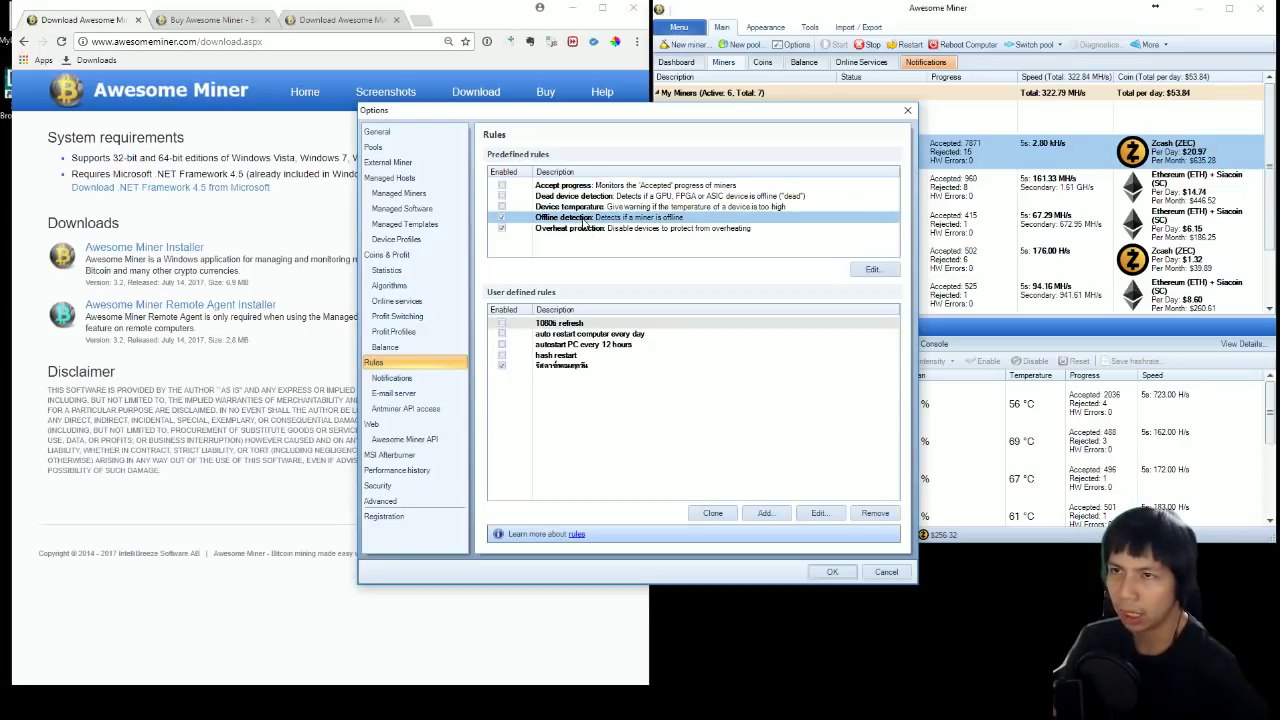
pyautogui.doubleClick(583, 220)
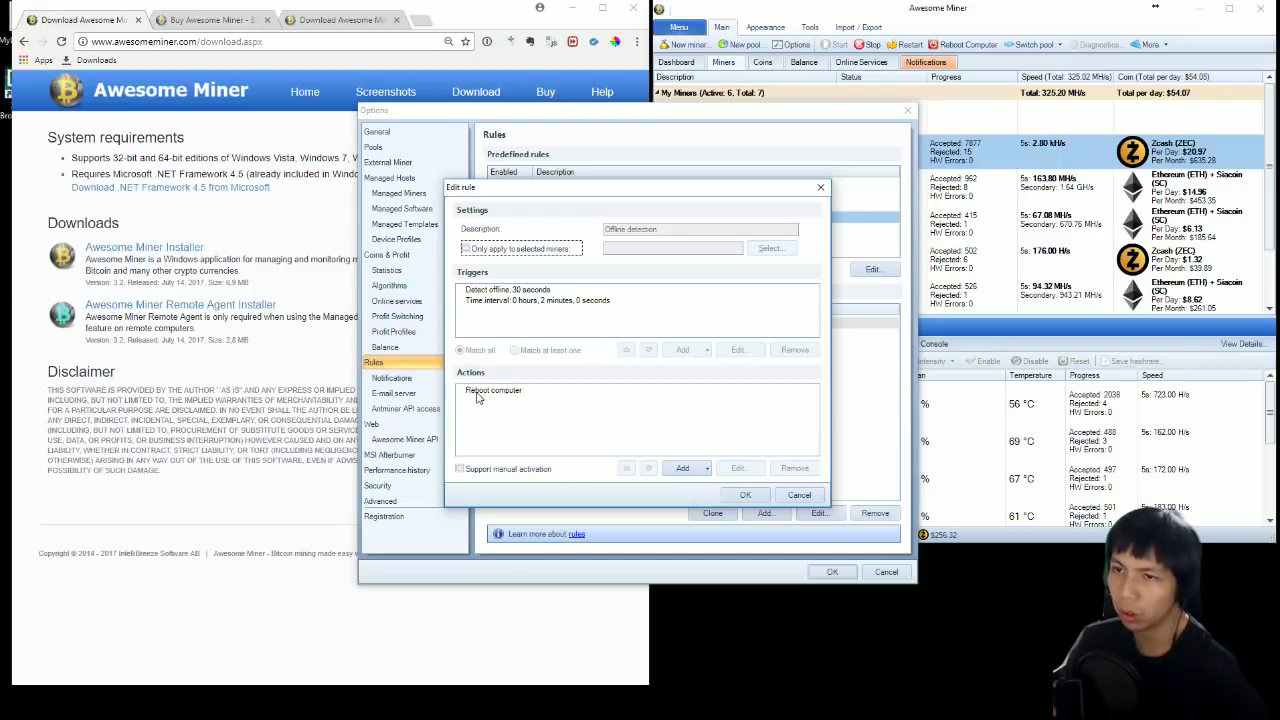
pyautogui.click(799, 496)
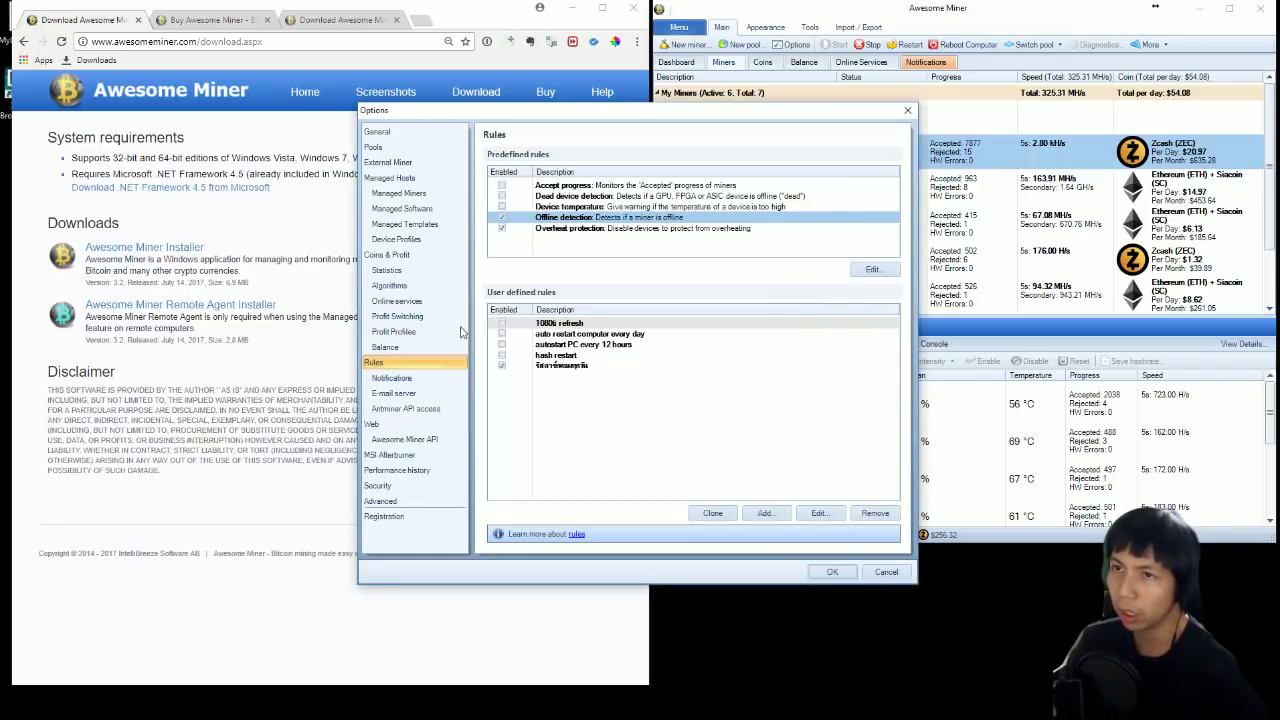
pyautogui.click(576, 346)
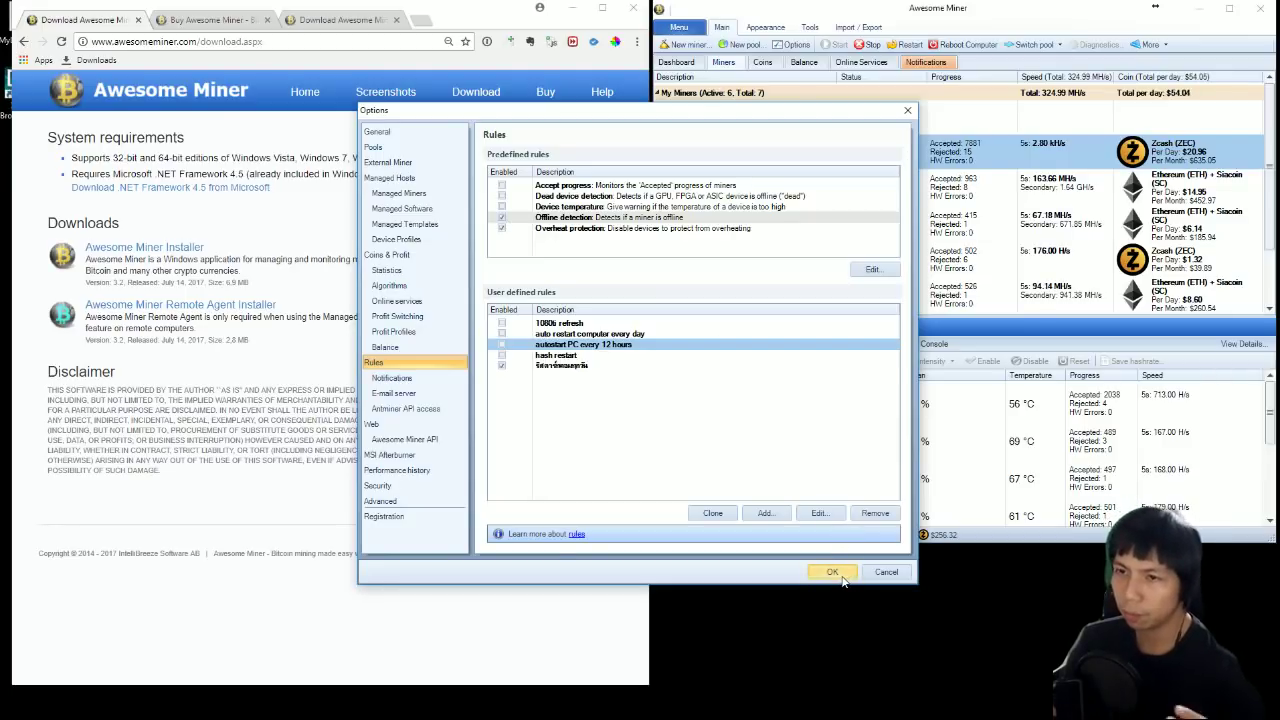
pyautogui.click(838, 575)
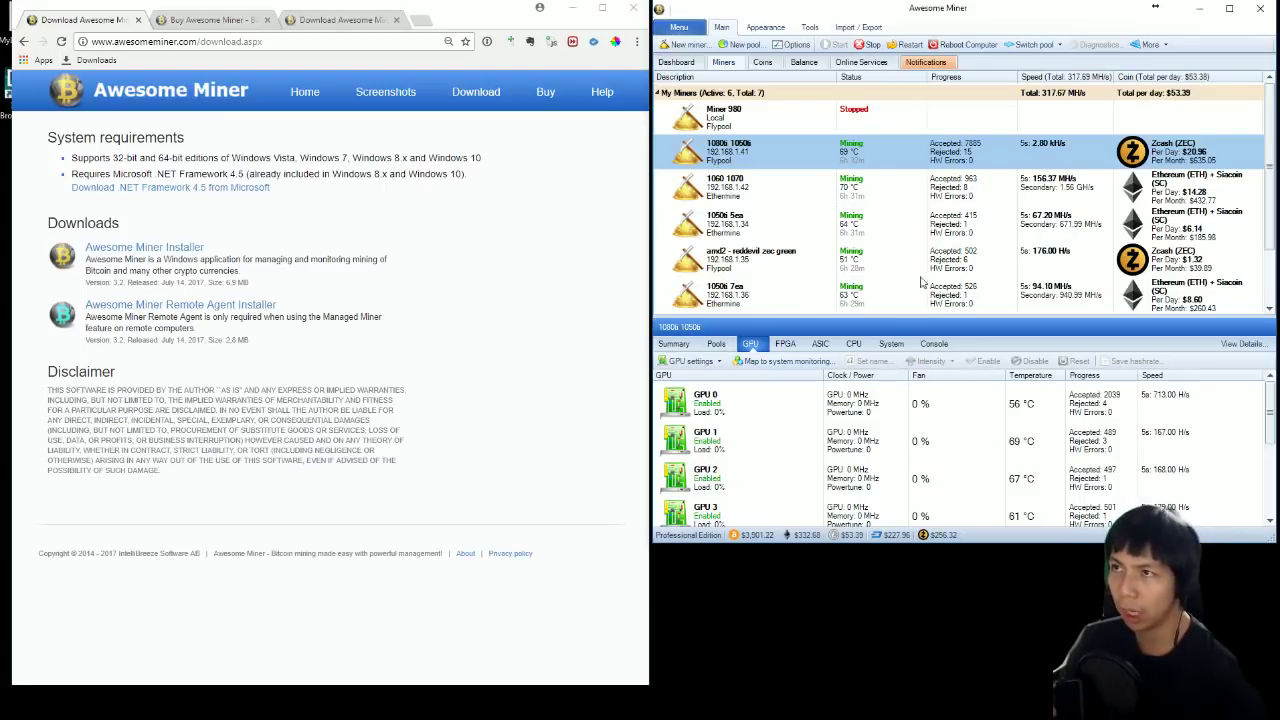
# - Look over the notifications log and the dashboard, and return to the miners list
pyautogui.click(929, 66)
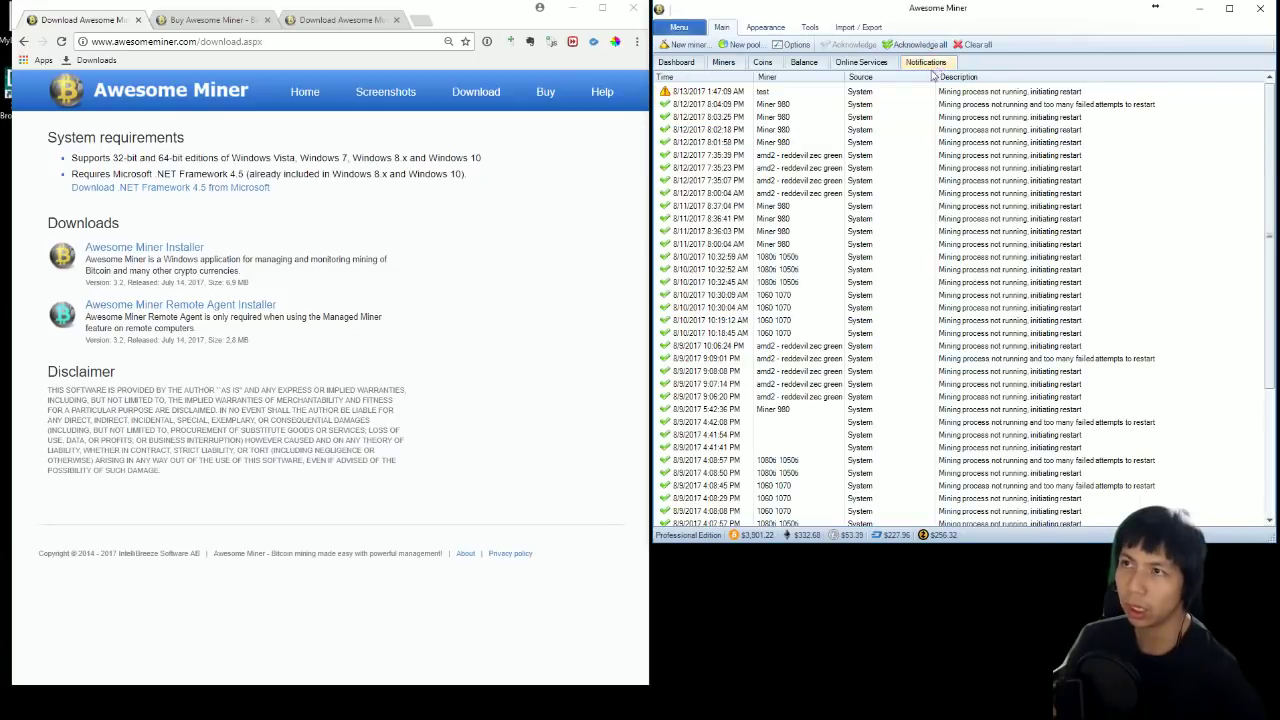
pyautogui.click(676, 62)
pyautogui.click(725, 63)
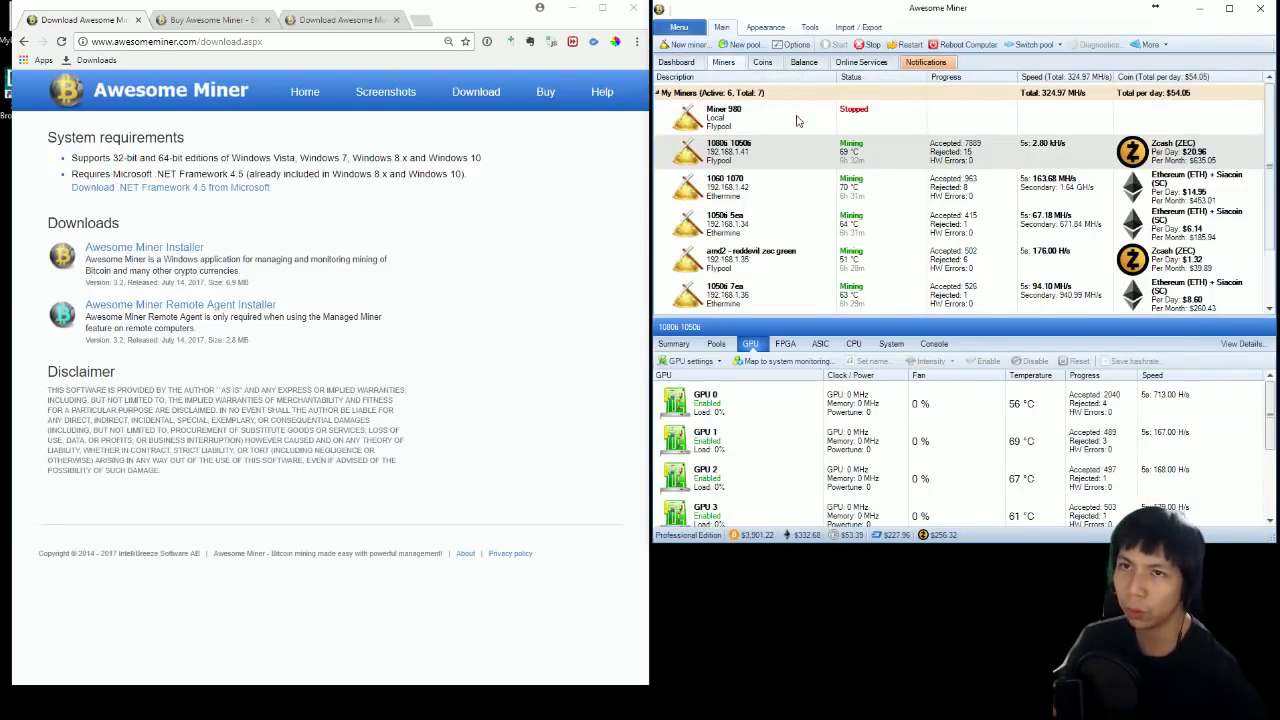